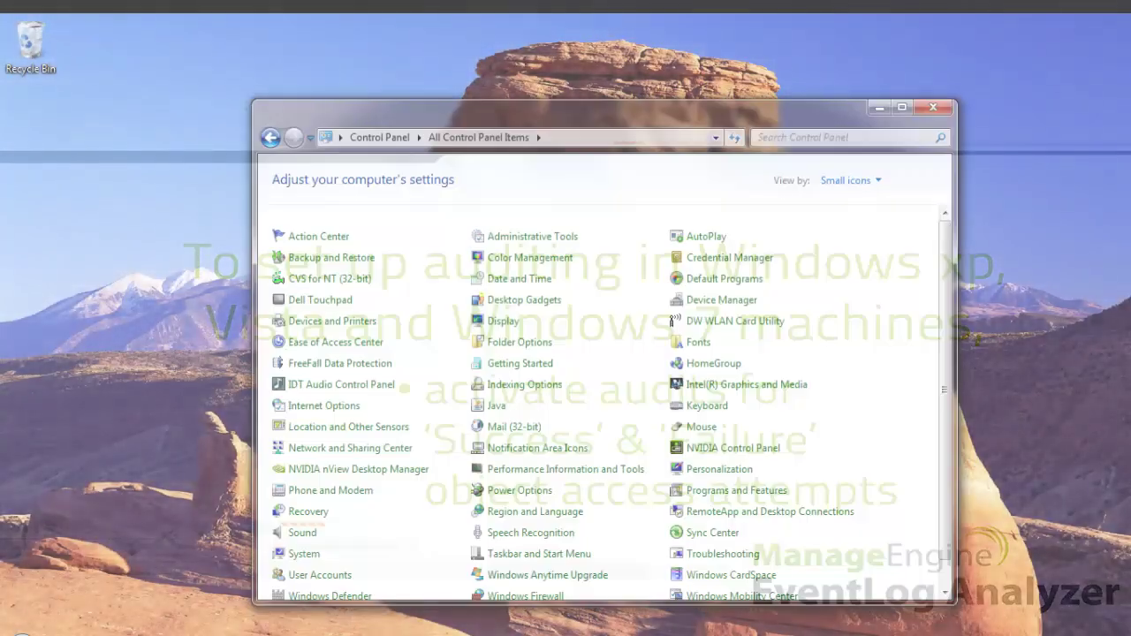
From Administrative Tools, open Local Security Policy's Local Policies > Audit Policy > Audit object access properties
{"action": "left_click", "coordinate": [527, 239]}
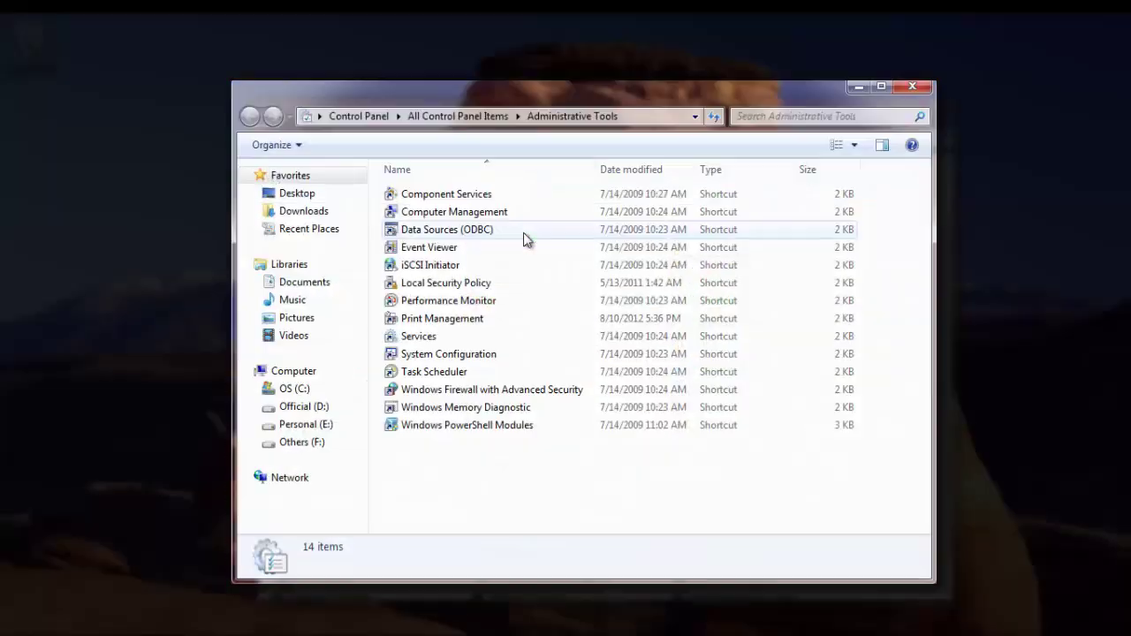
{"action": "double_click", "coordinate": [535, 283]}
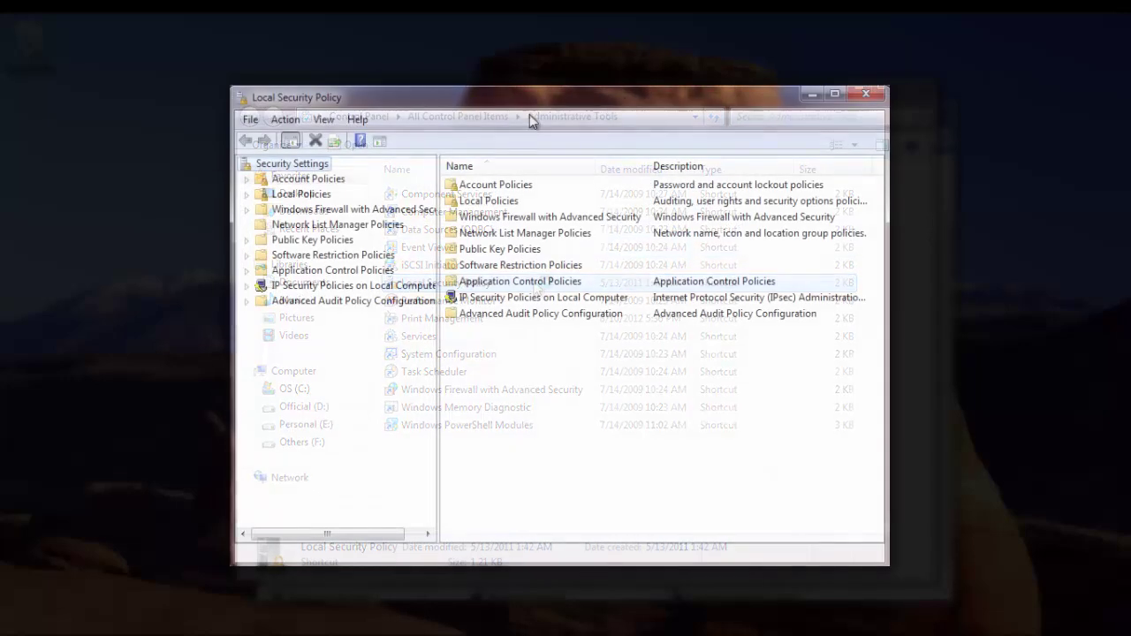
{"action": "double_click", "coordinate": [327, 196]}
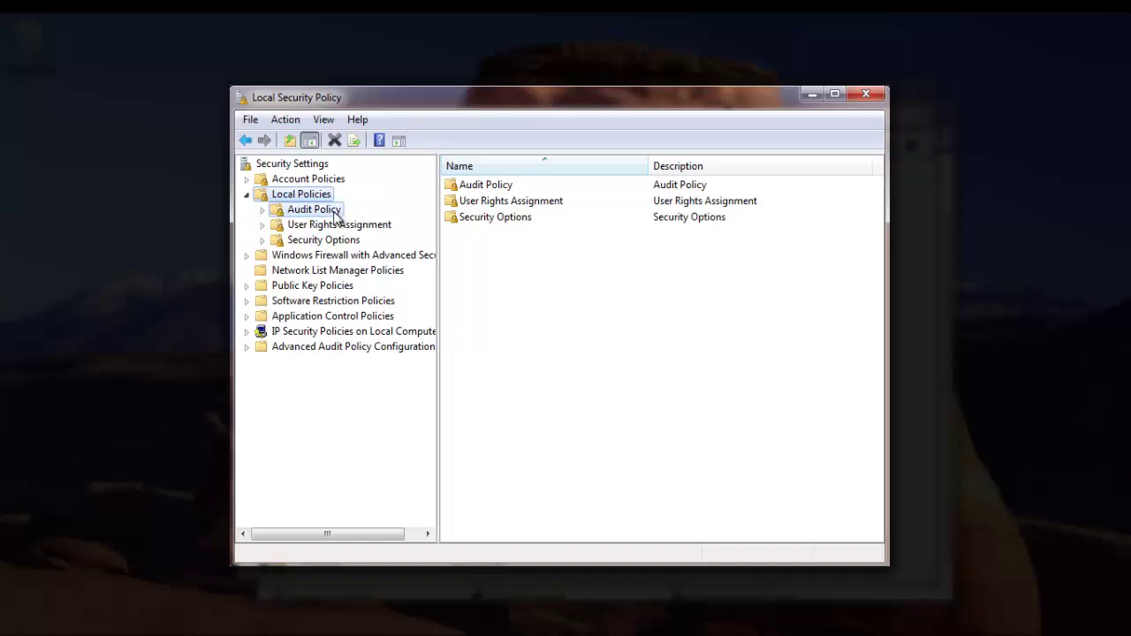
{"action": "left_click", "coordinate": [314, 209]}
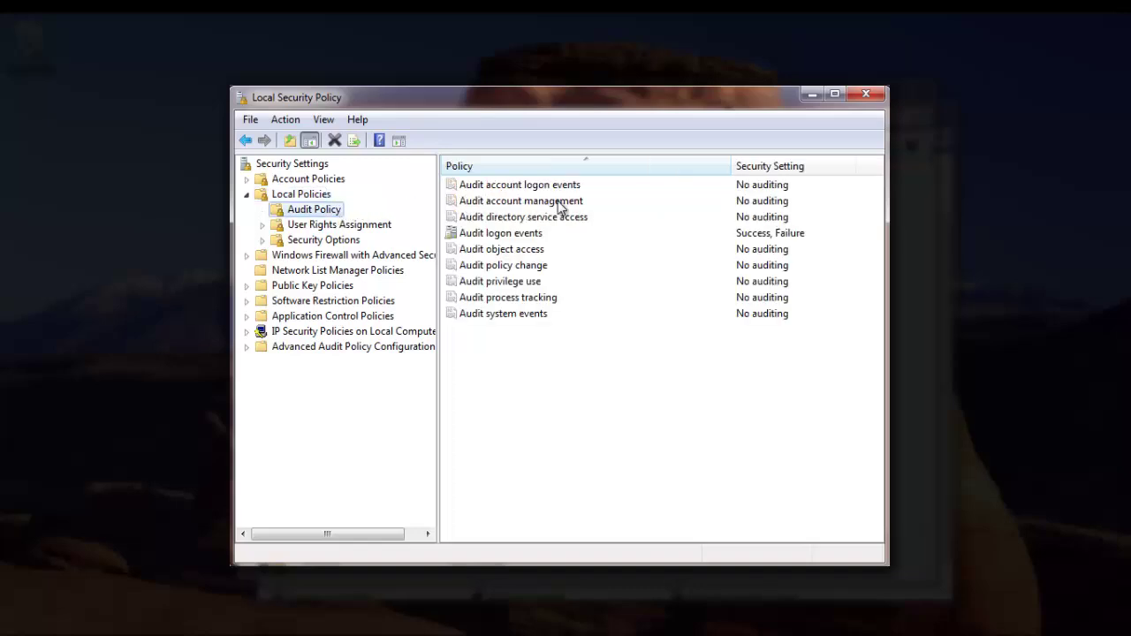
{"action": "left_click", "coordinate": [765, 251]}
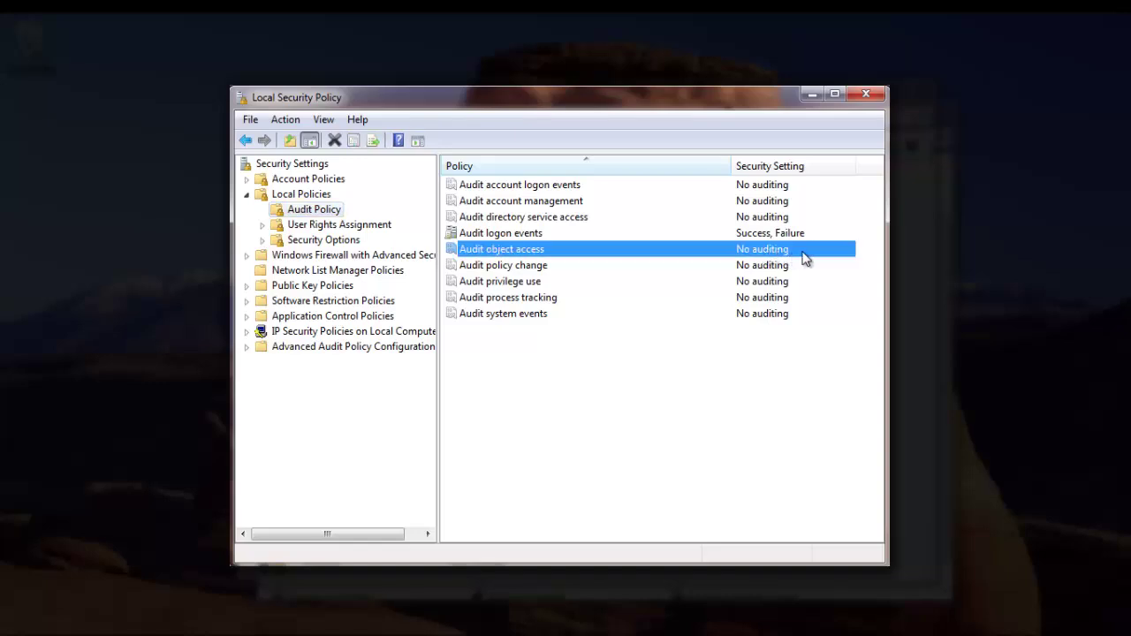
{"action": "double_click", "coordinate": [806, 258]}
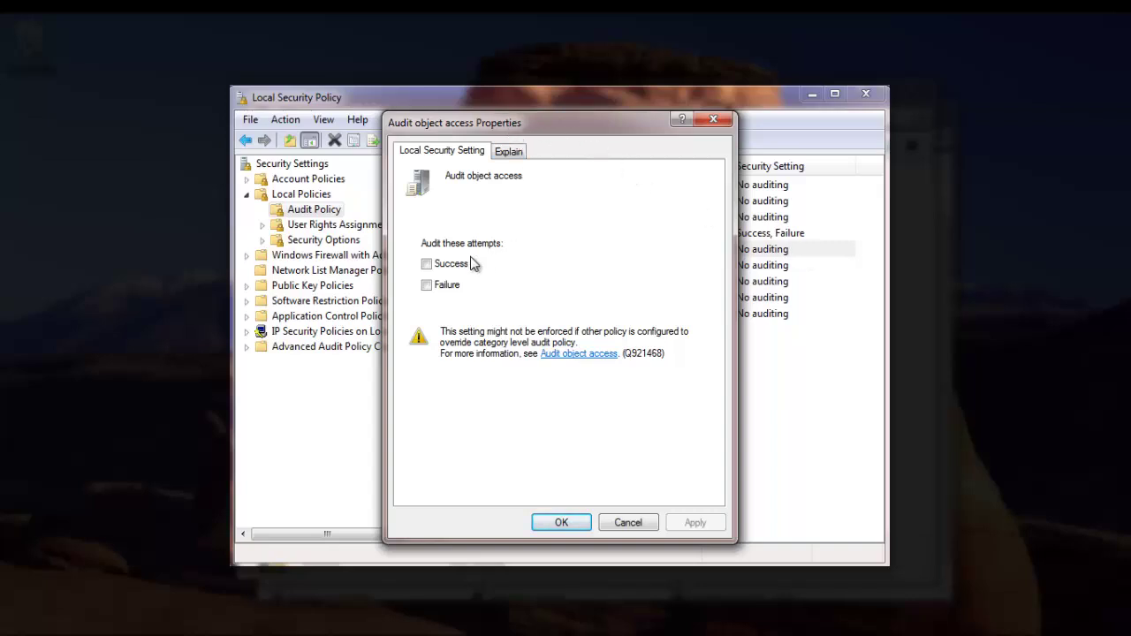
Enable both Success and Failure auditing for Audit object access and apply the change
{"action": "left_click", "coordinate": [427, 264]}
{"action": "left_click", "coordinate": [426, 285]}
{"action": "left_click", "coordinate": [687, 523]}
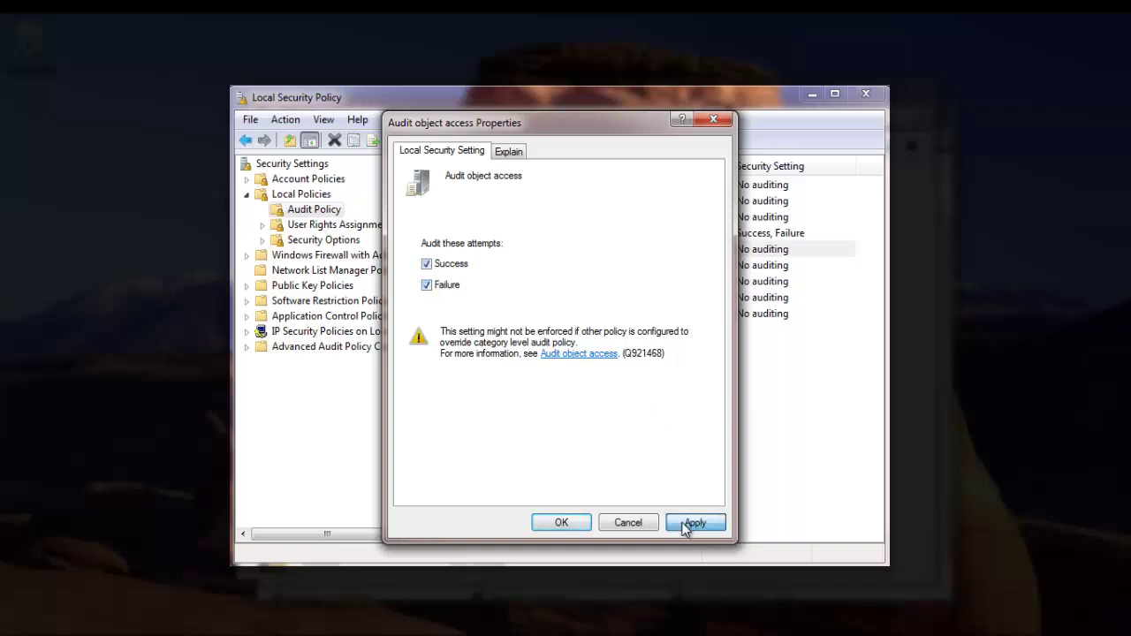
{"action": "left_click", "coordinate": [566, 521]}
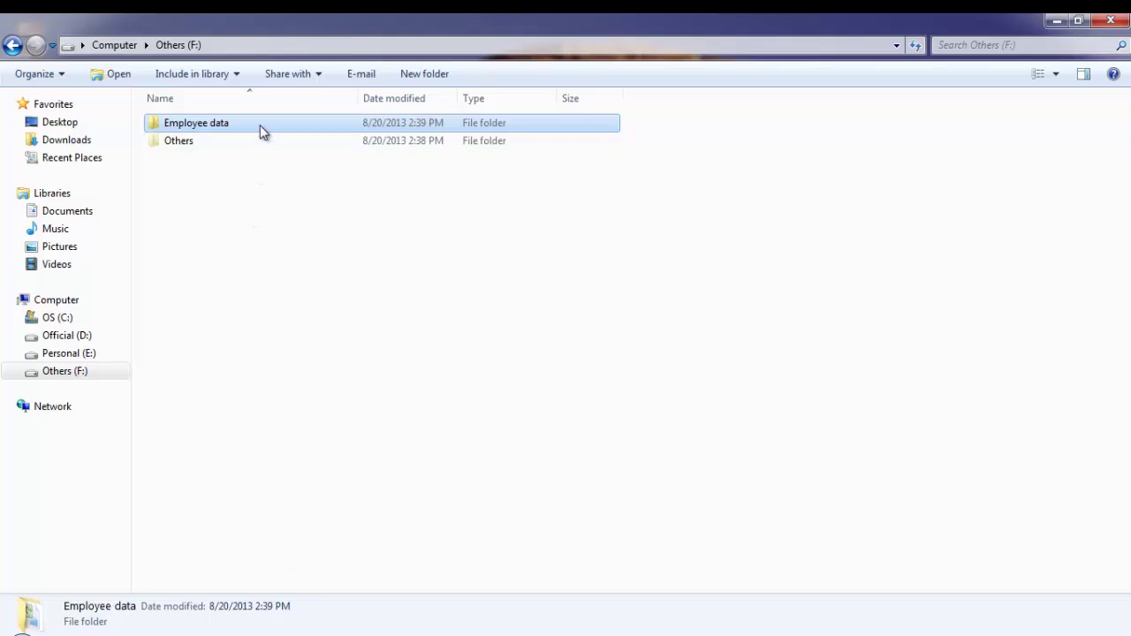
Go to the Employee data folder's Security > Advanced > Auditing settings and begin adding an entry
{"action": "right_click", "coordinate": [261, 131]}
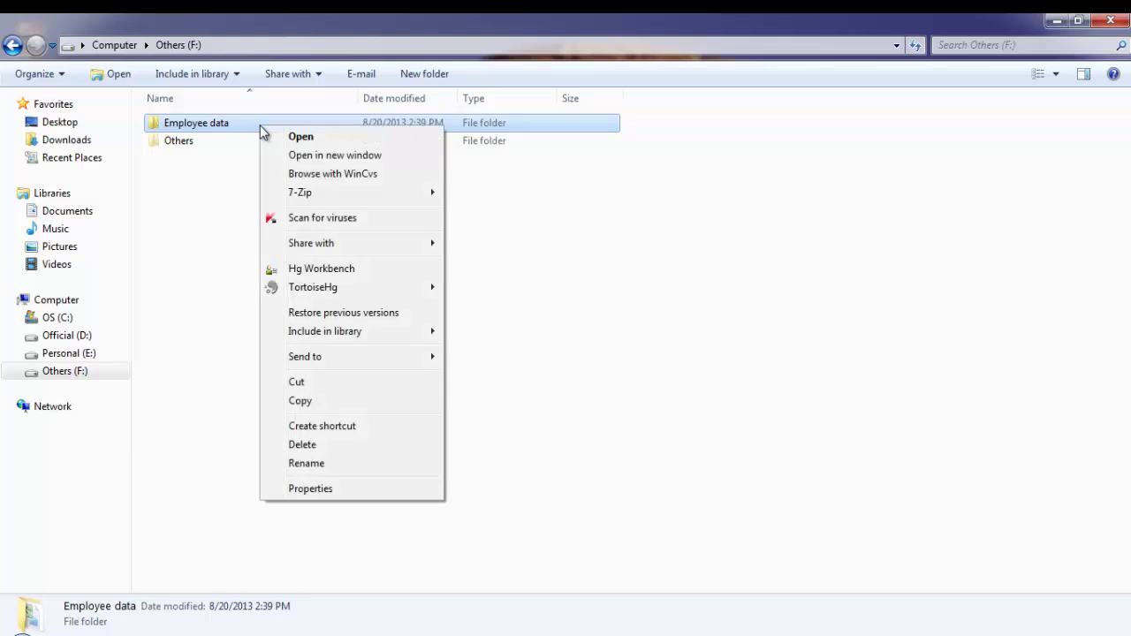
{"action": "left_click", "coordinate": [311, 489]}
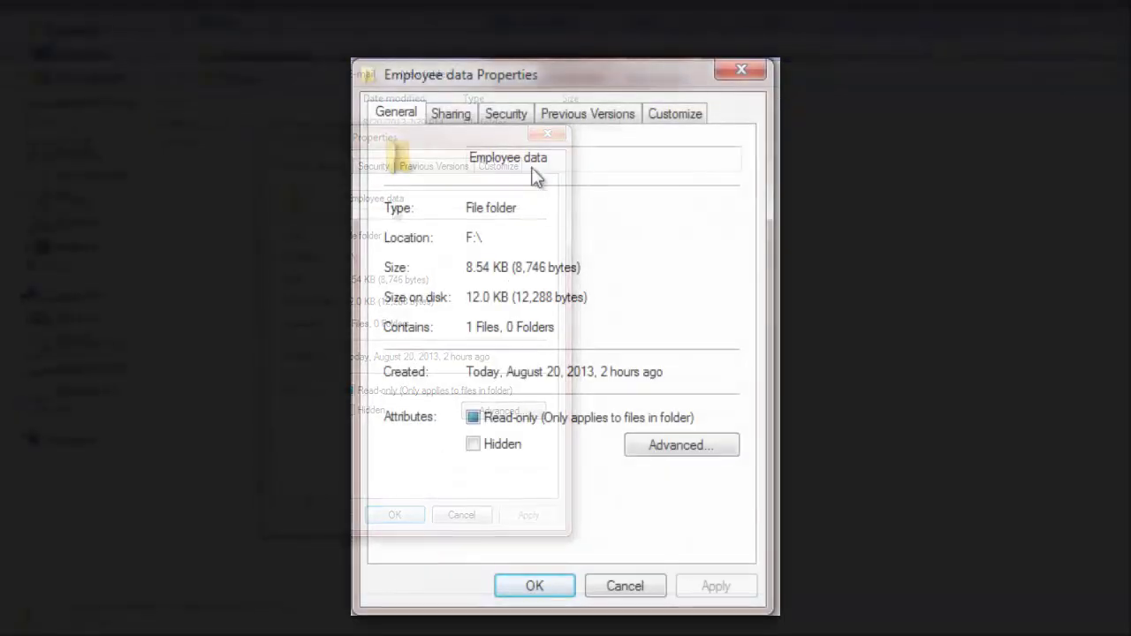
{"action": "left_click", "coordinate": [524, 124]}
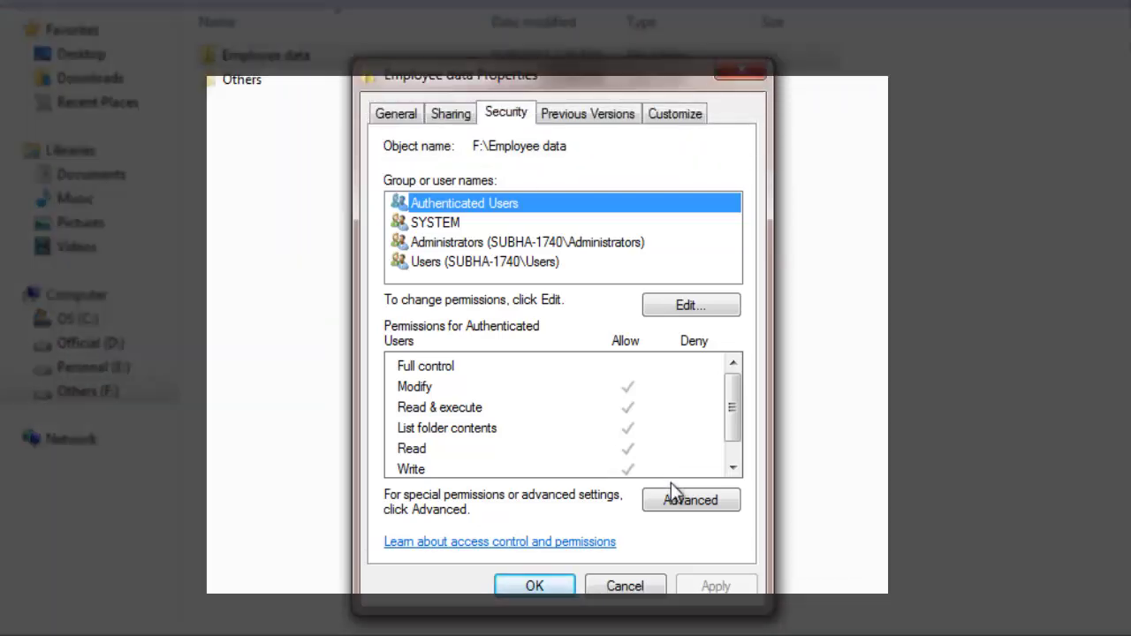
{"action": "left_click", "coordinate": [677, 500]}
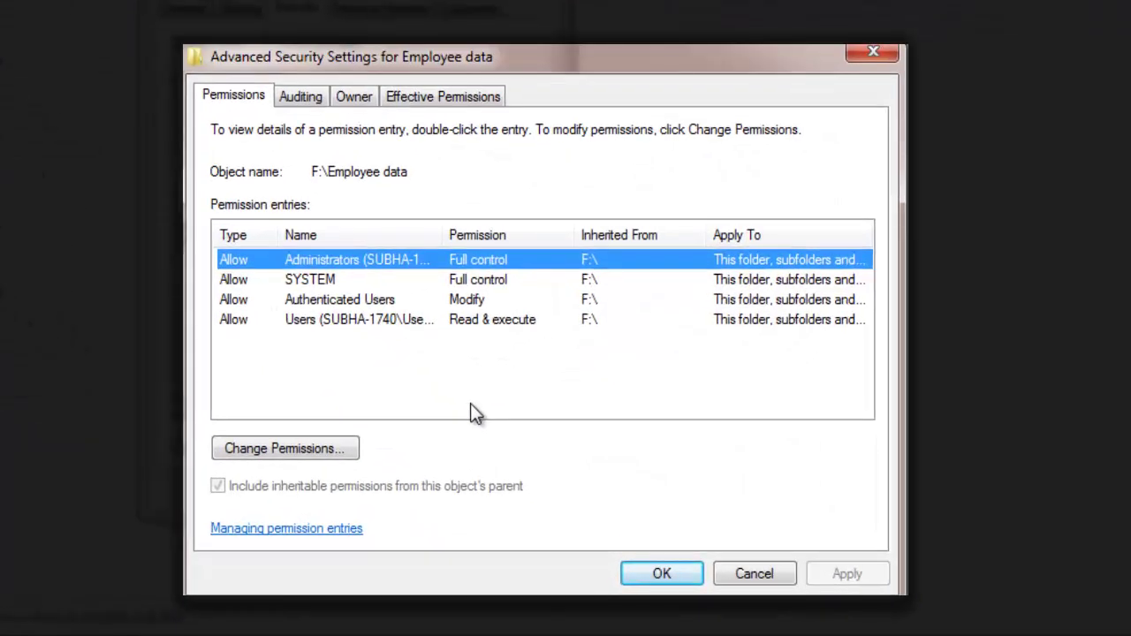
{"action": "left_click", "coordinate": [305, 97]}
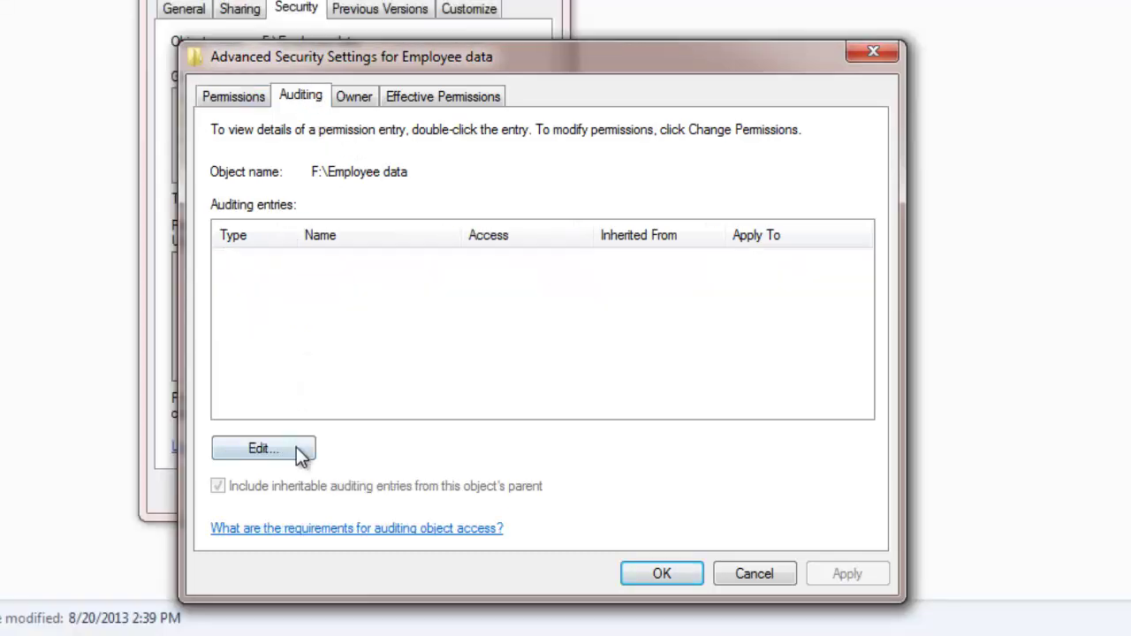
{"action": "left_click", "coordinate": [296, 454]}
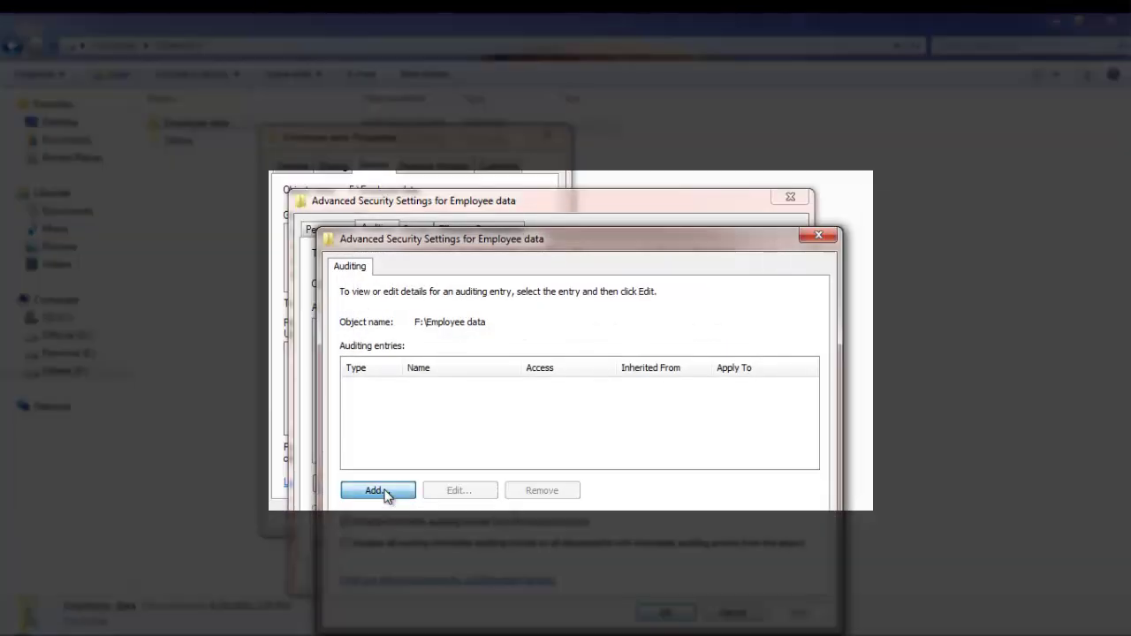
{"action": "left_click", "coordinate": [381, 490]}
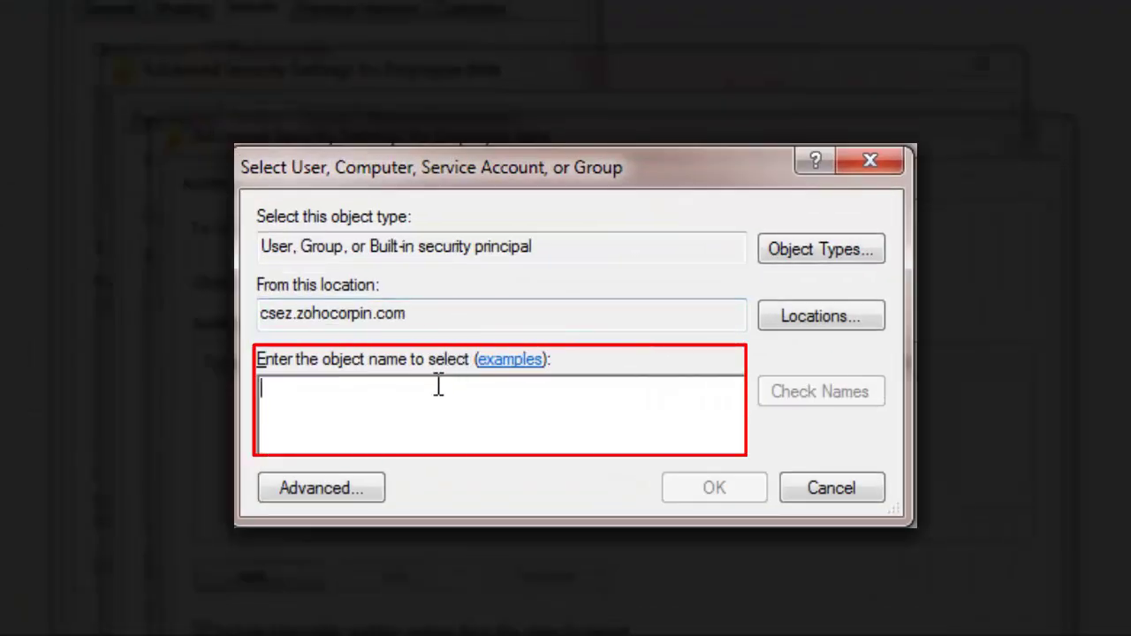
Enter 'administrator' as the account to audit and confirm it with Check Names
{"action": "type", "text": "u"}
{"action": "key", "text": "BackSpace"}
{"action": "type", "text": "adminit"}
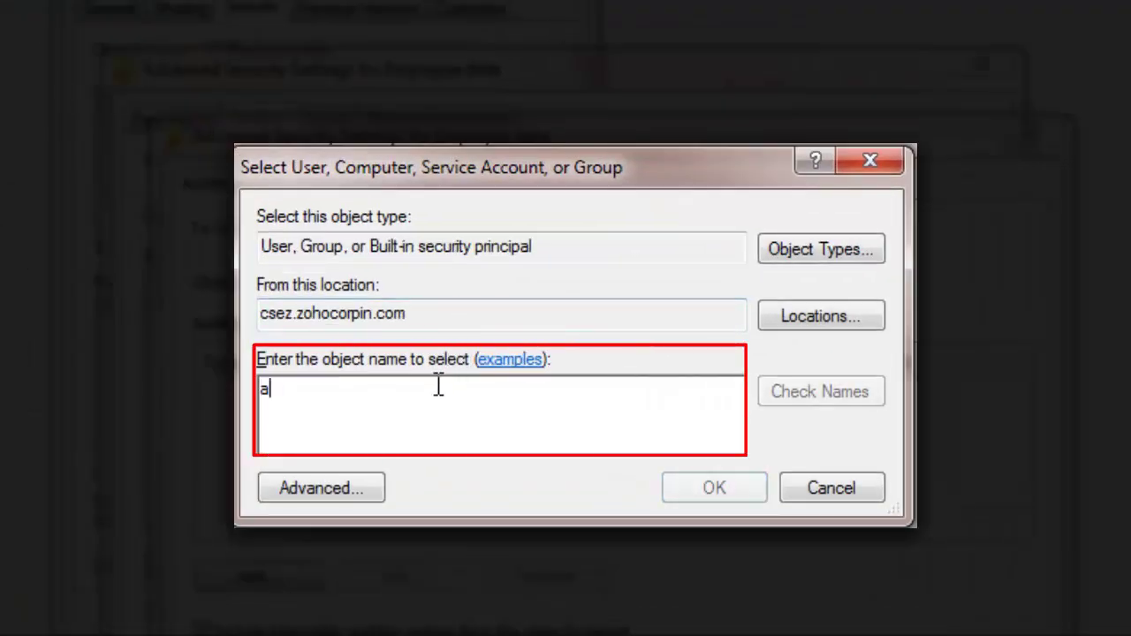
{"action": "type", "text": "strator"}
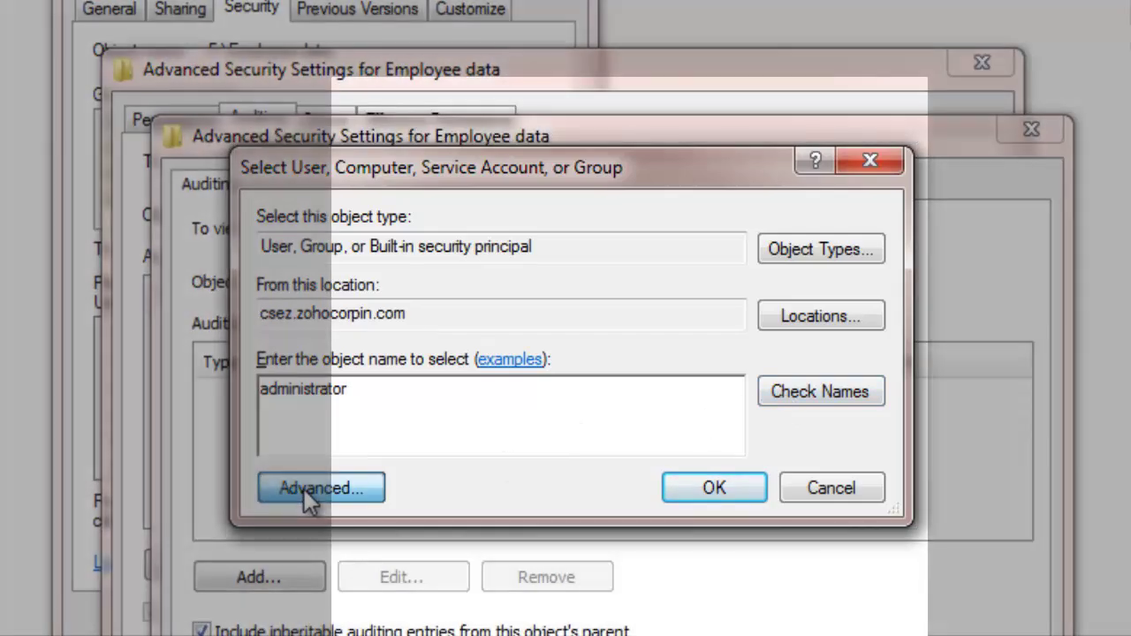
{"action": "left_click", "coordinate": [309, 491]}
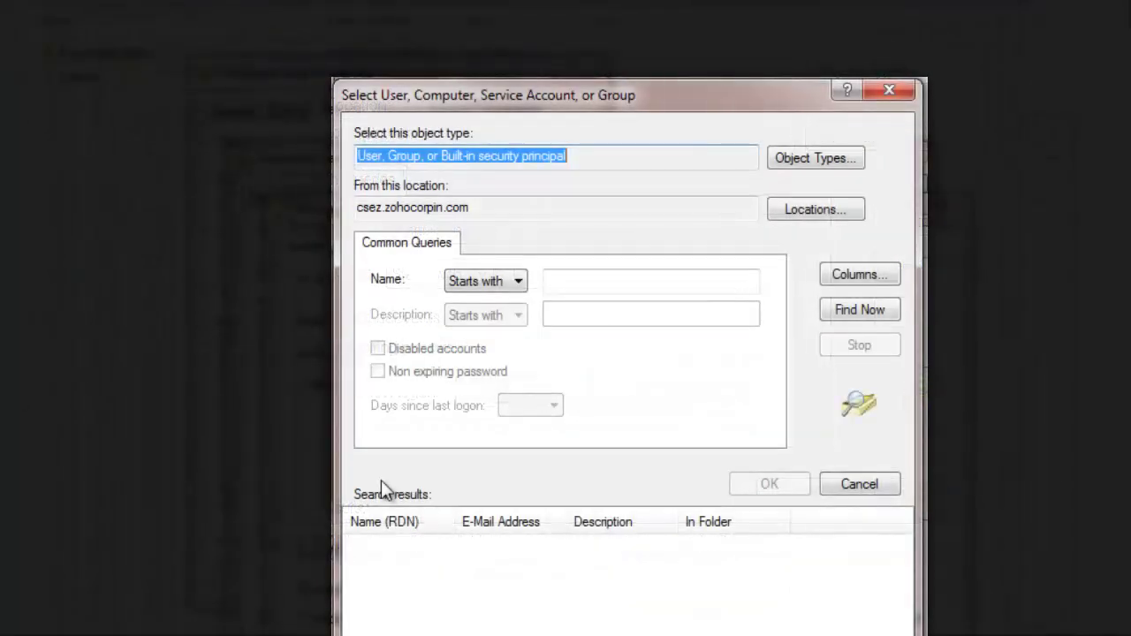
{"action": "left_click", "coordinate": [879, 327]}
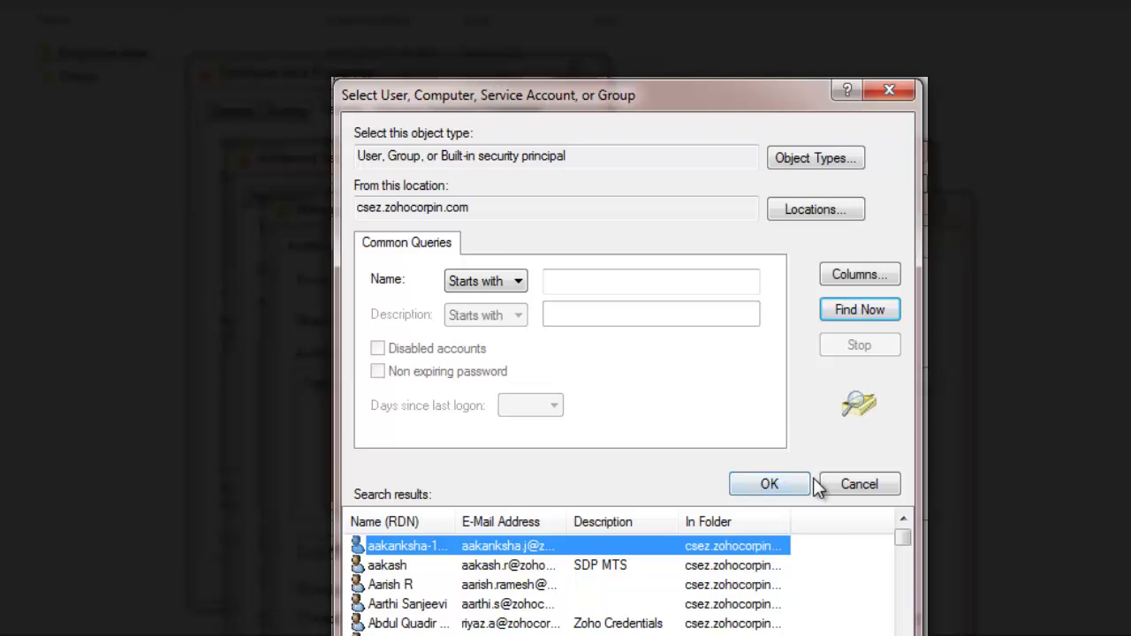
{"action": "left_click", "coordinate": [846, 482]}
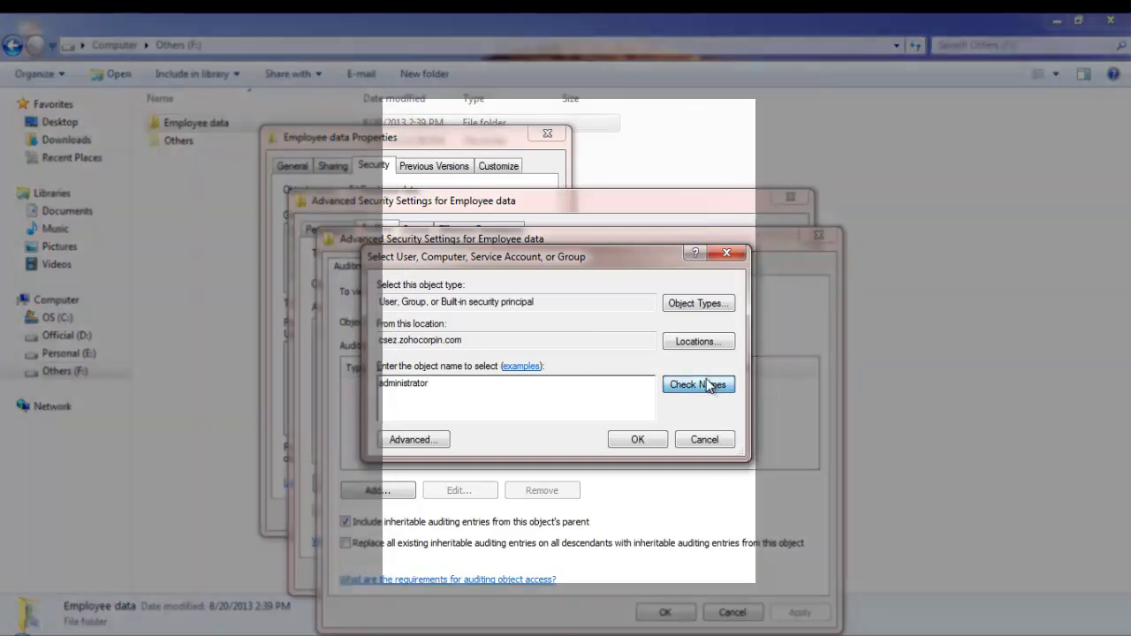
{"action": "left_click", "coordinate": [698, 384]}
Audit success and failure of Create files, Create folders, Delete subfolders and files, and Delete
{"action": "left_click", "coordinate": [638, 439]}
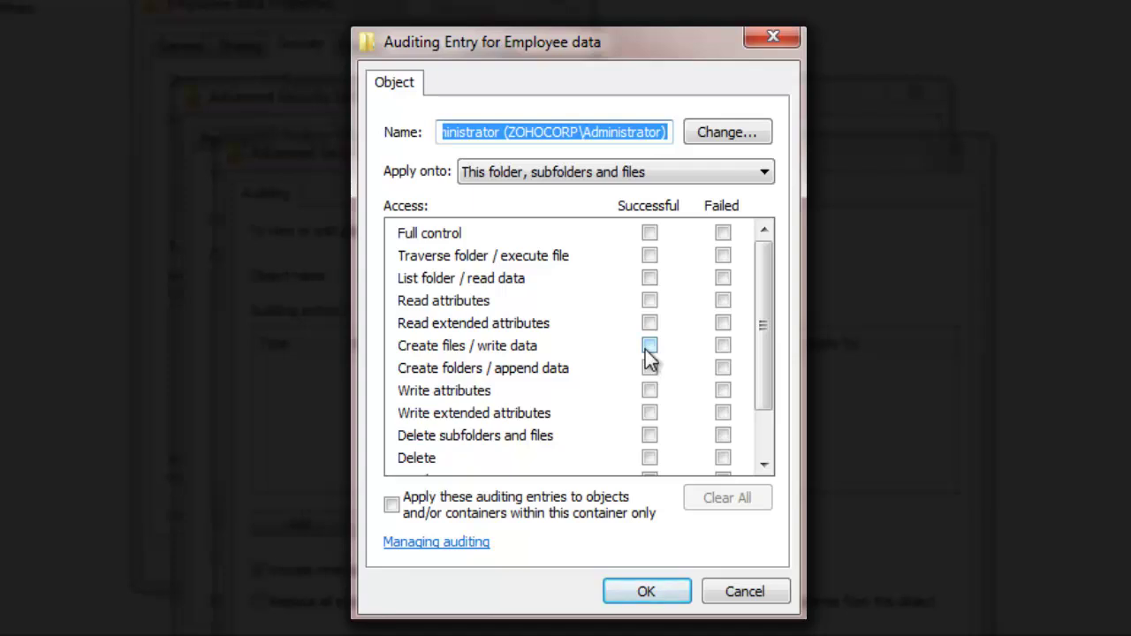
{"action": "left_click", "coordinate": [650, 346]}
{"action": "left_click", "coordinate": [723, 346]}
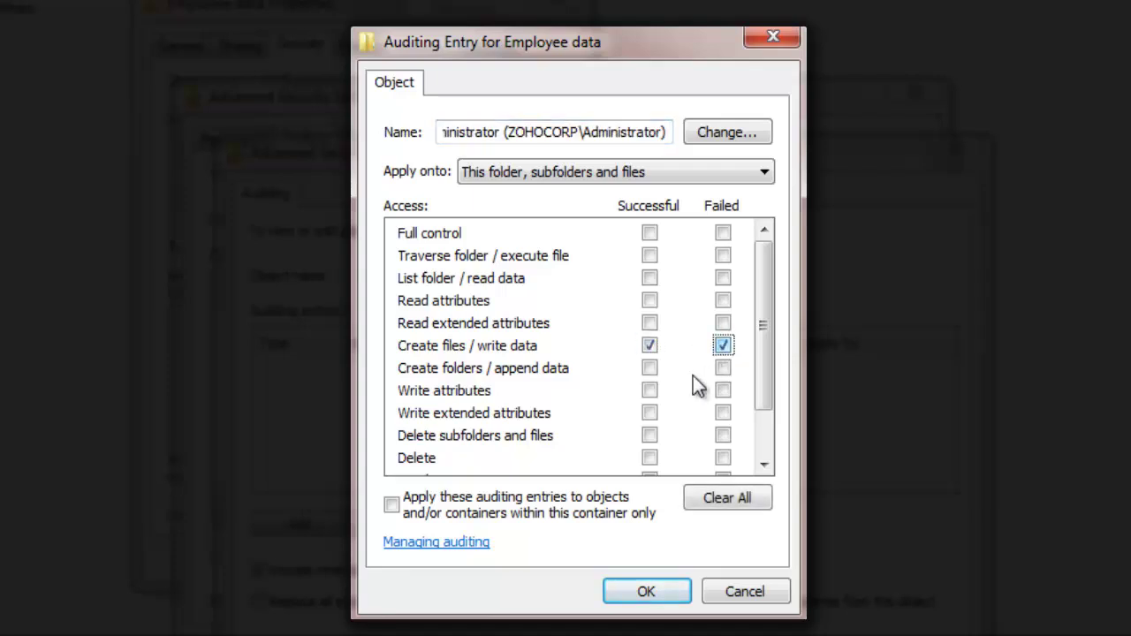
{"action": "left_click", "coordinate": [649, 368]}
{"action": "left_click", "coordinate": [723, 368]}
{"action": "left_click", "coordinate": [651, 435]}
{"action": "left_click", "coordinate": [723, 435]}
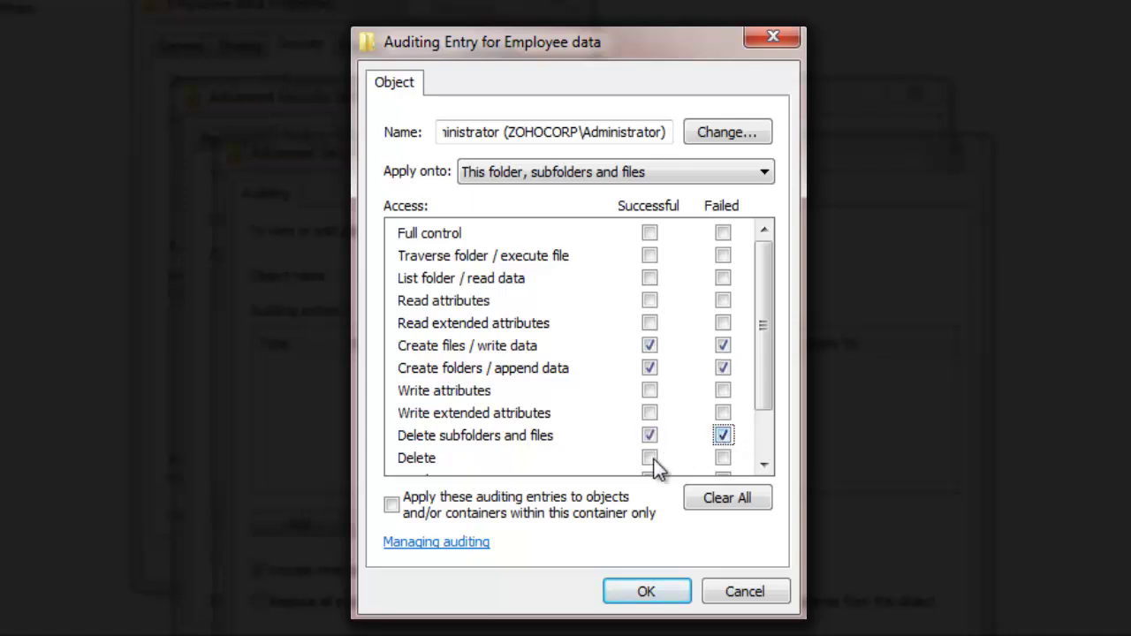
{"action": "left_click", "coordinate": [650, 458]}
{"action": "left_click", "coordinate": [723, 458]}
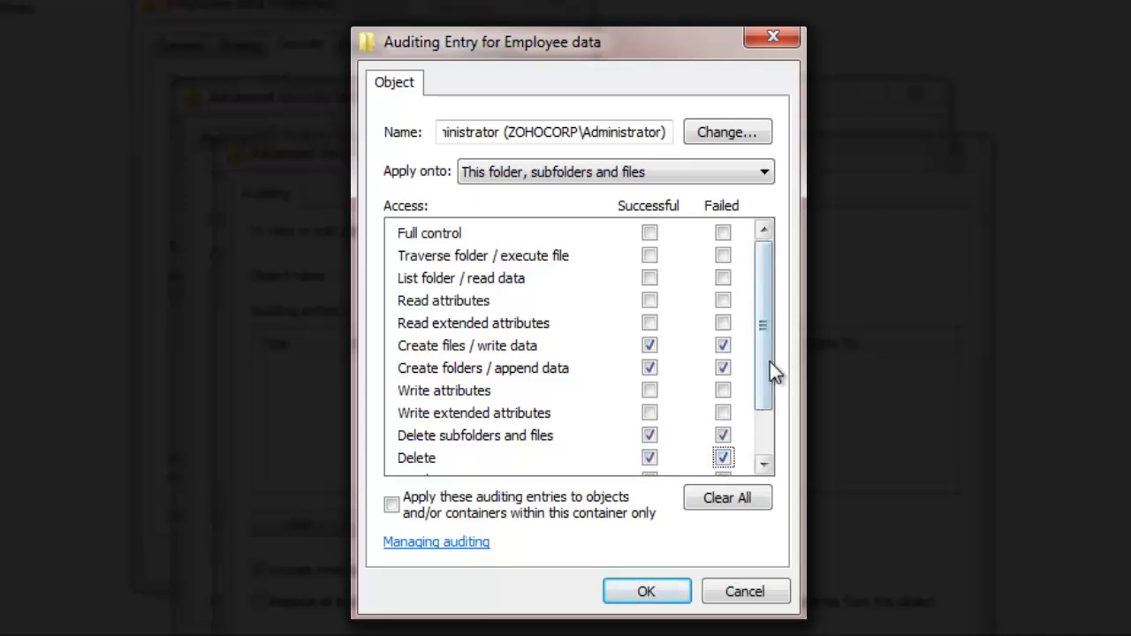
{"action": "left_click_drag", "start_coordinate": [766, 363], "coordinate": [778, 428]}
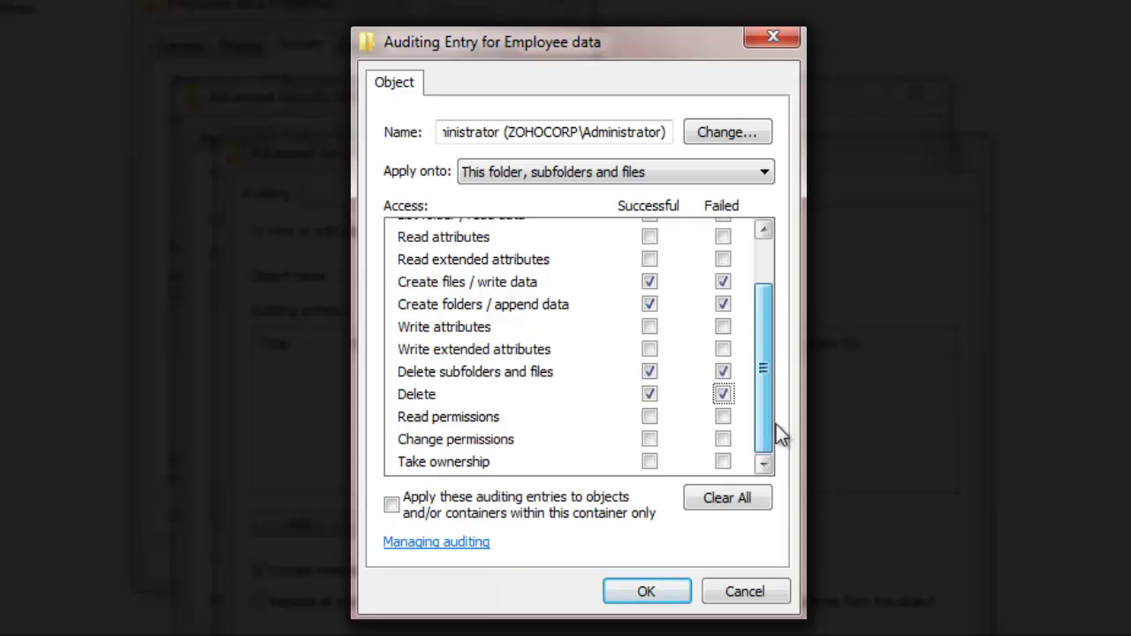
Also audit success and failure of Write attributes and Write extended attributes, then save the entry
{"action": "left_click", "coordinate": [649, 328]}
{"action": "left_click", "coordinate": [649, 349]}
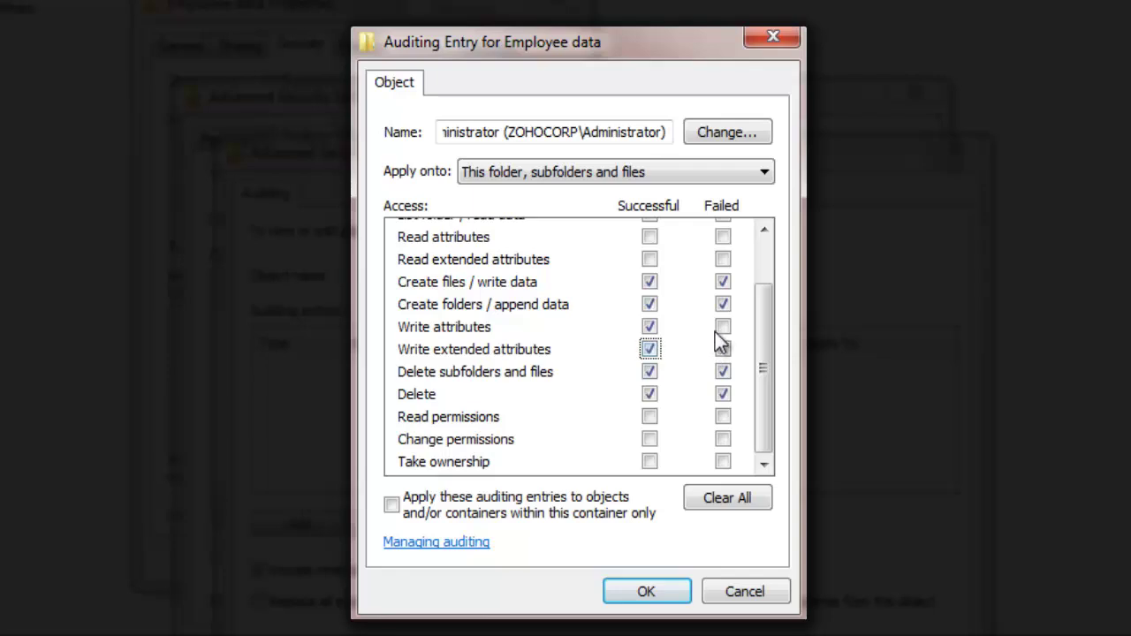
{"action": "left_click", "coordinate": [723, 327]}
{"action": "left_click", "coordinate": [723, 349]}
{"action": "left_click_drag", "start_coordinate": [763, 369], "coordinate": [766, 323]}
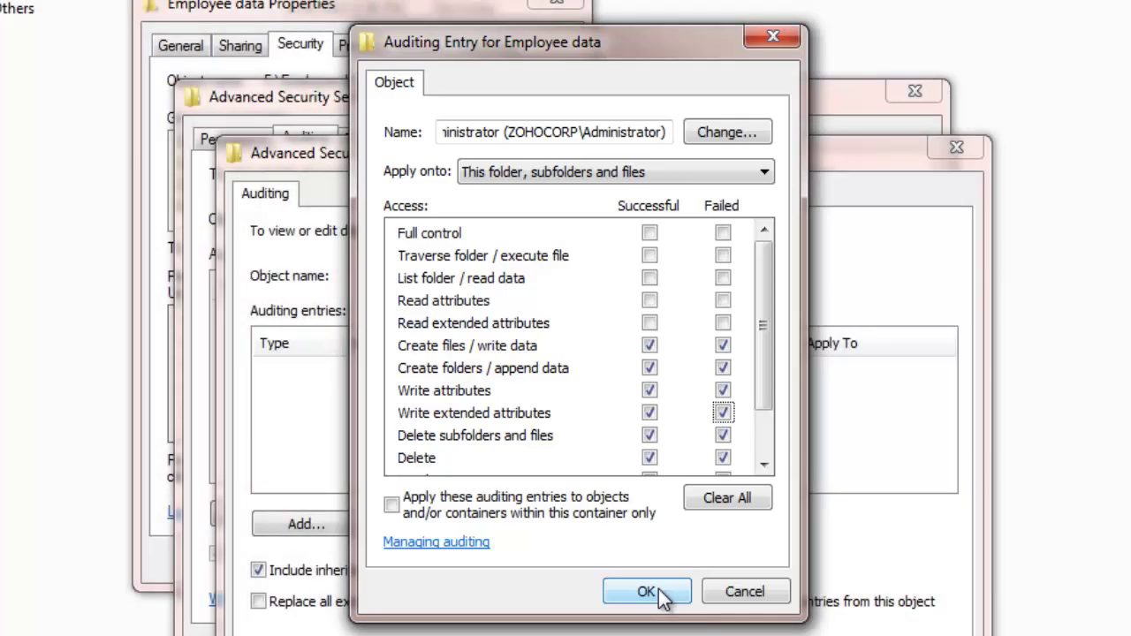
{"action": "left_click", "coordinate": [659, 594]}
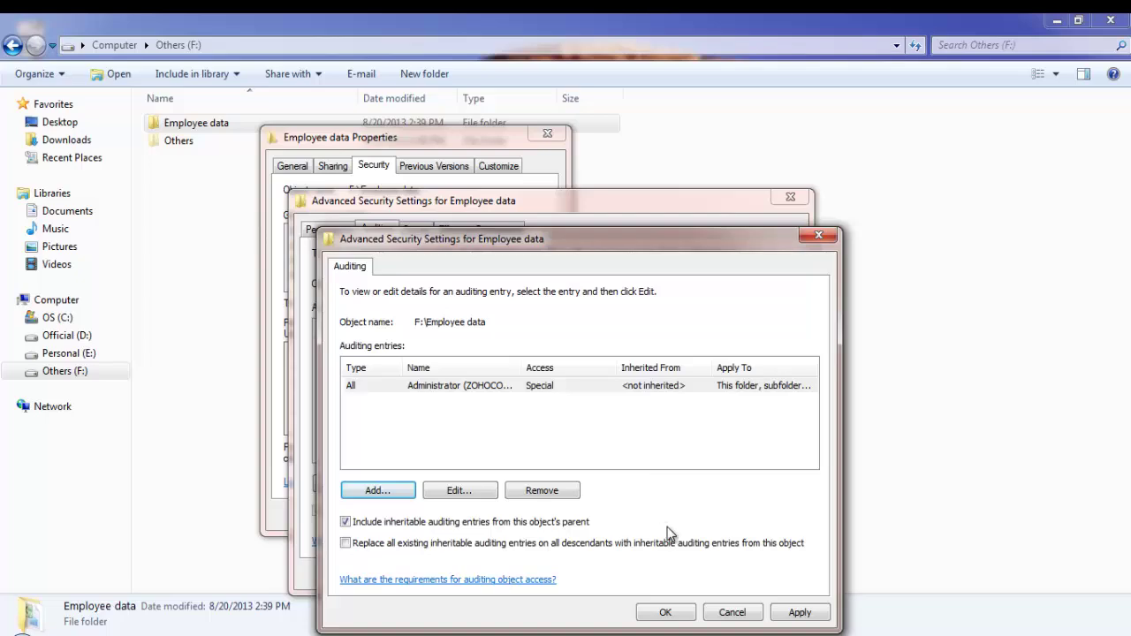
Confirm the administrator auditing entry and close both Advanced Security Settings and the Employee data Properties
{"action": "left_click", "coordinate": [665, 612]}
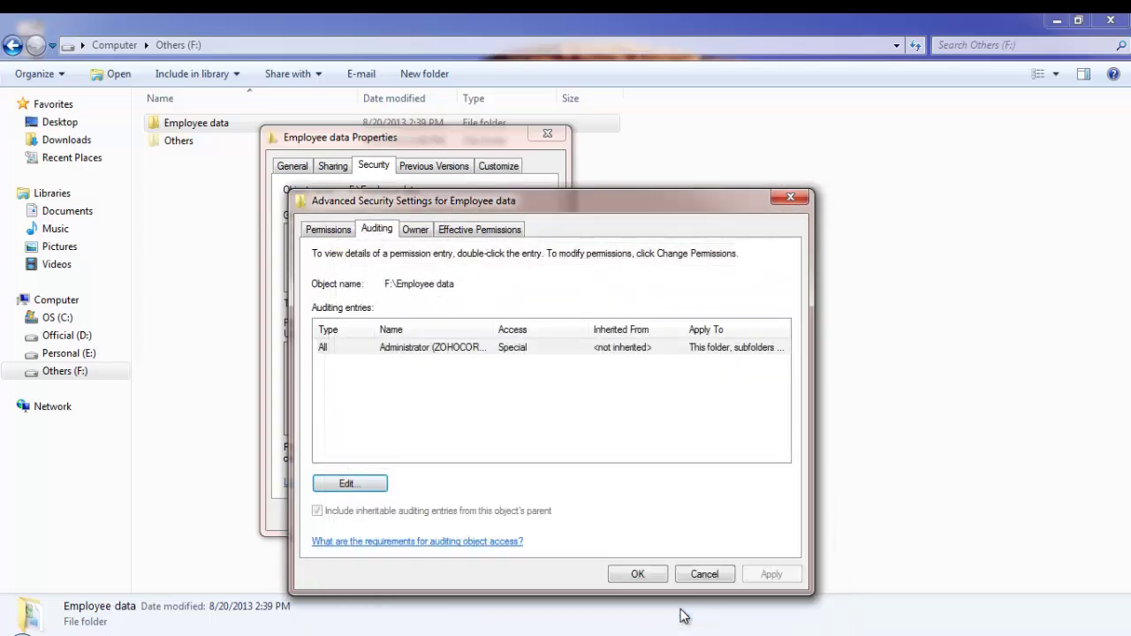
{"action": "left_click", "coordinate": [650, 574]}
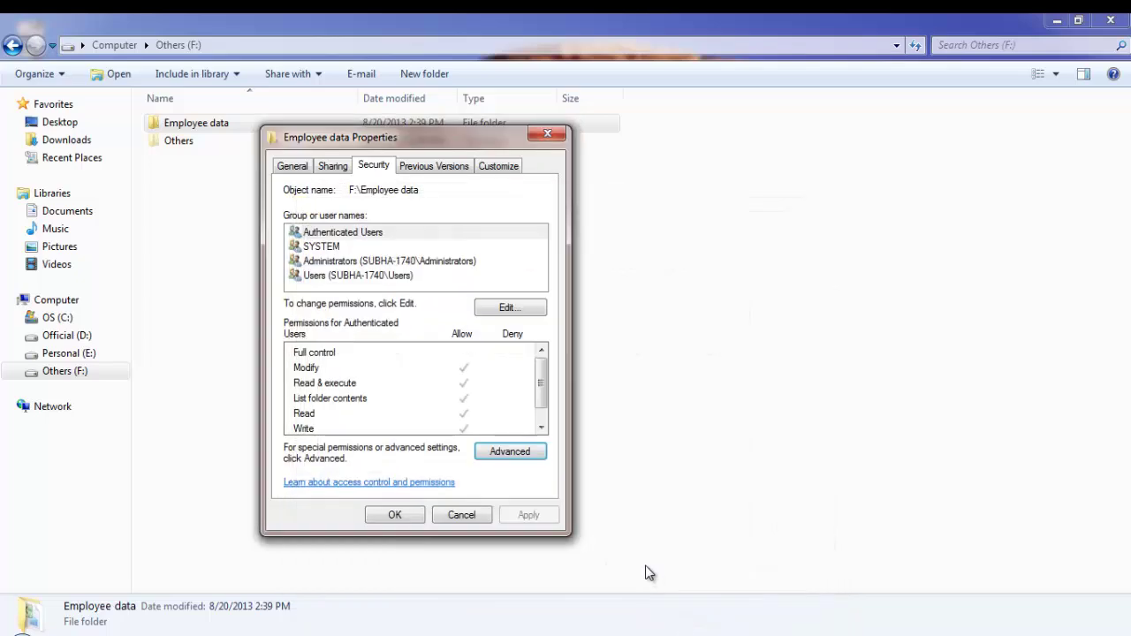
{"action": "left_click", "coordinate": [382, 513]}
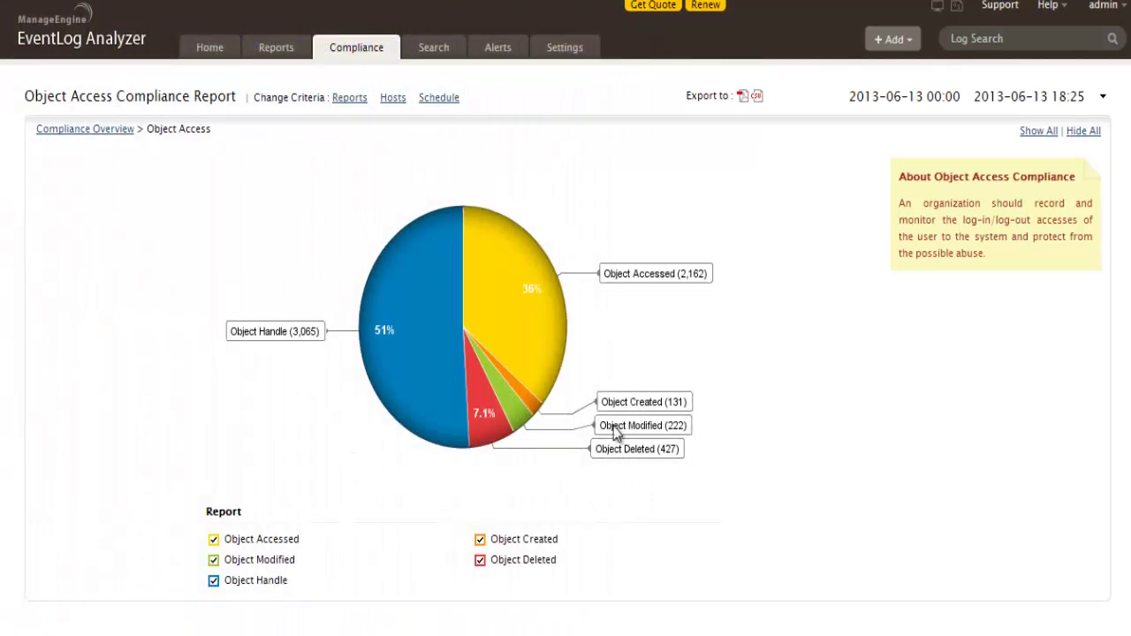
Scroll the Object Access Compliance Report down to its per-host object access event tables
{"action": "scroll", "coordinate": [584, 540], "scroll_direction": "down", "scroll_amount": 3}
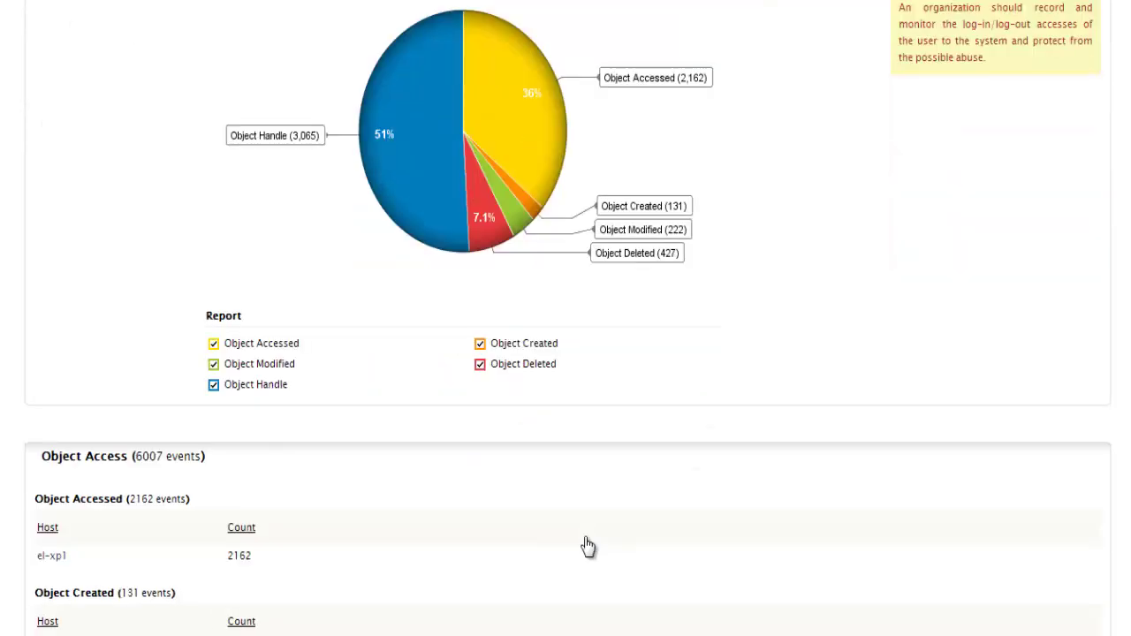
{"action": "scroll", "coordinate": [590, 546], "scroll_direction": "down", "scroll_amount": 3}
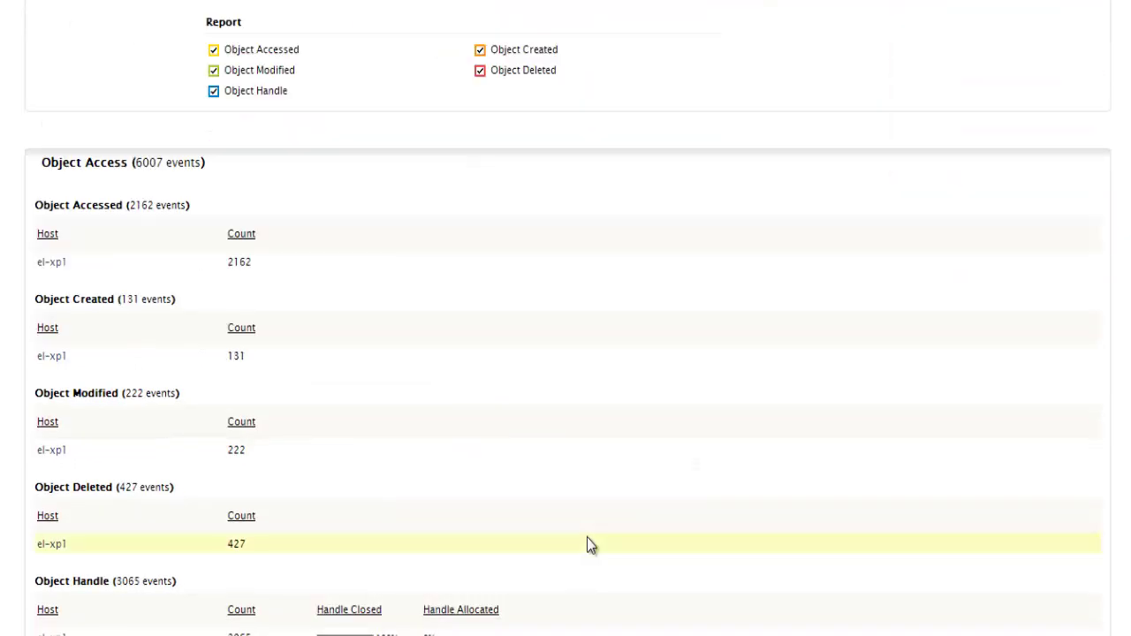